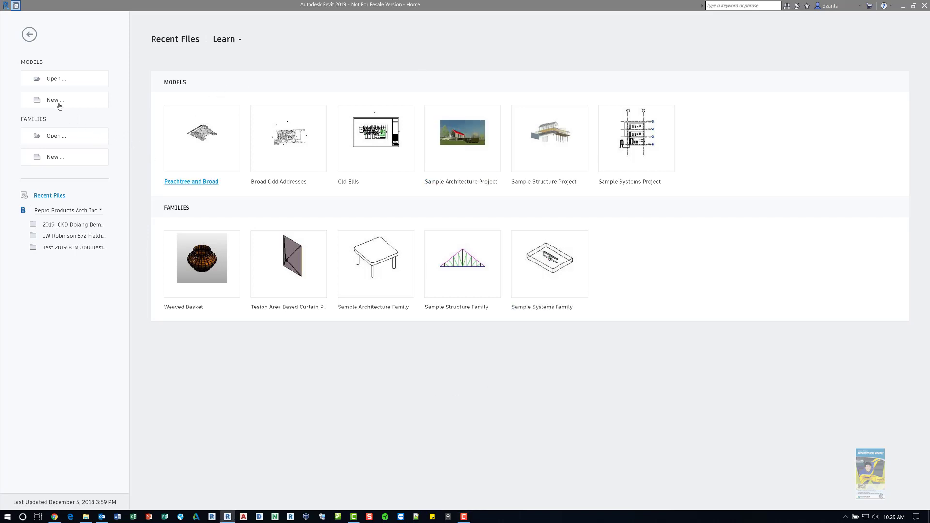
Create a new architectural project and preview the Wall by Face option without choosing it.
key("ctrl+n")
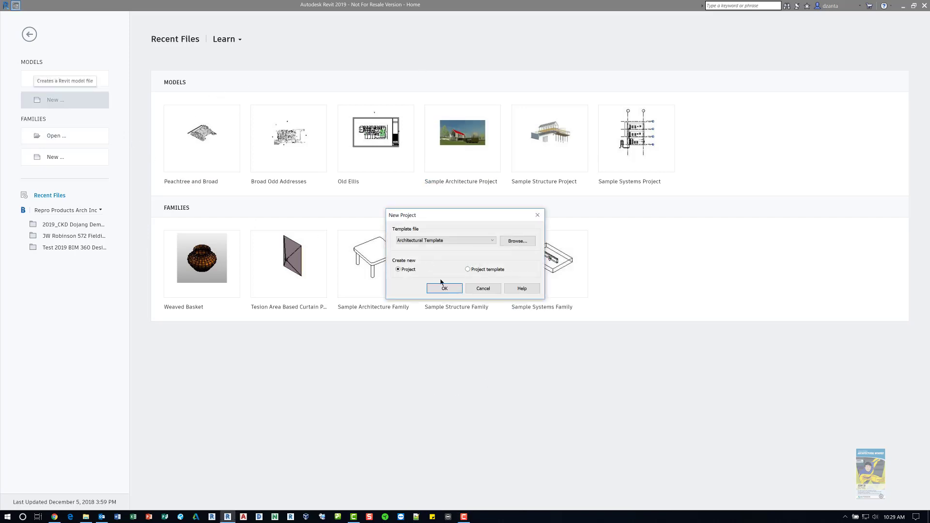
left_click(446, 288)
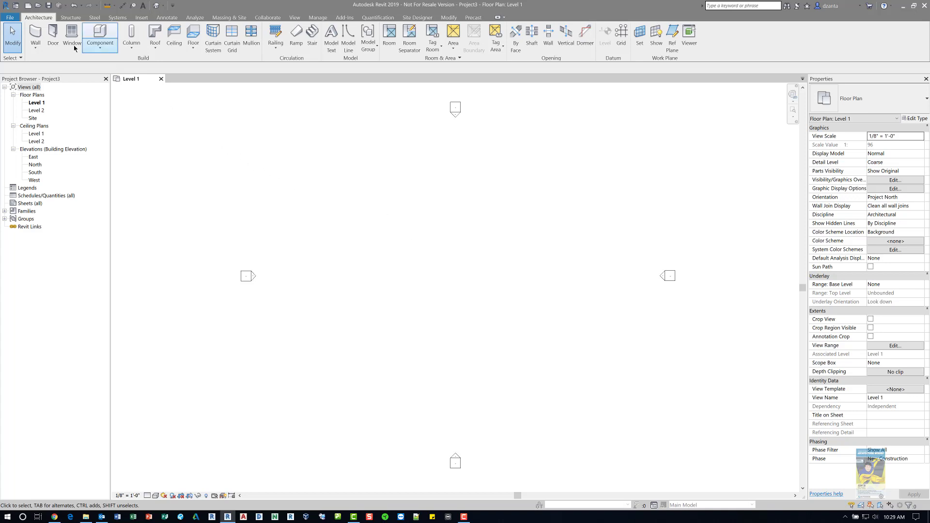
left_click(36, 48)
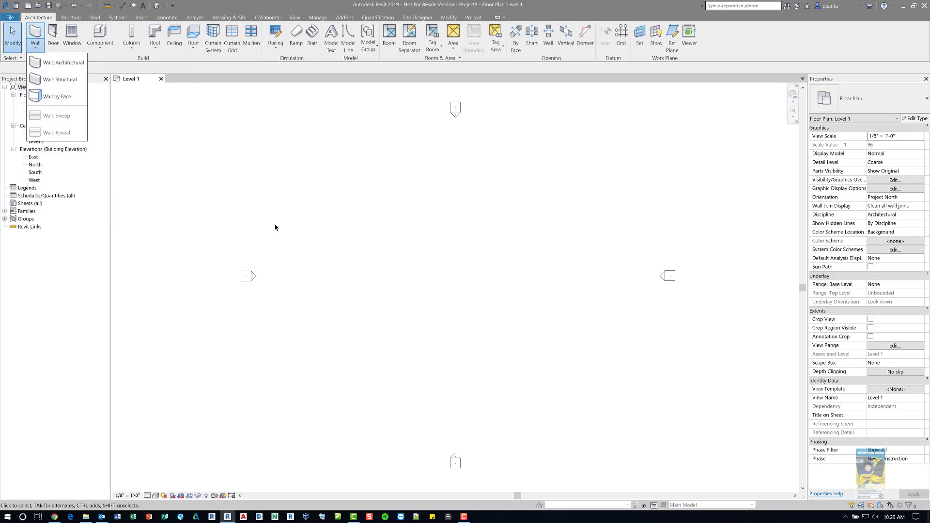
left_click(58, 104)
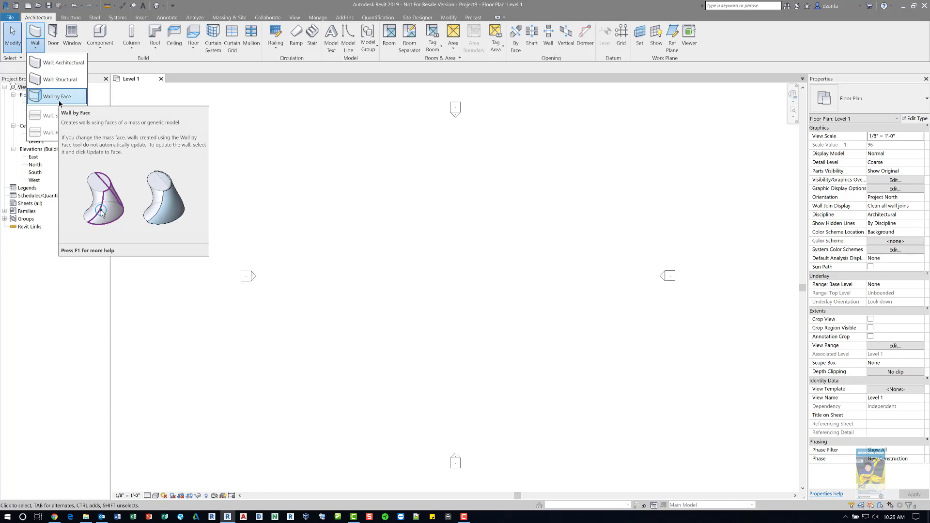
left_click(294, 217)
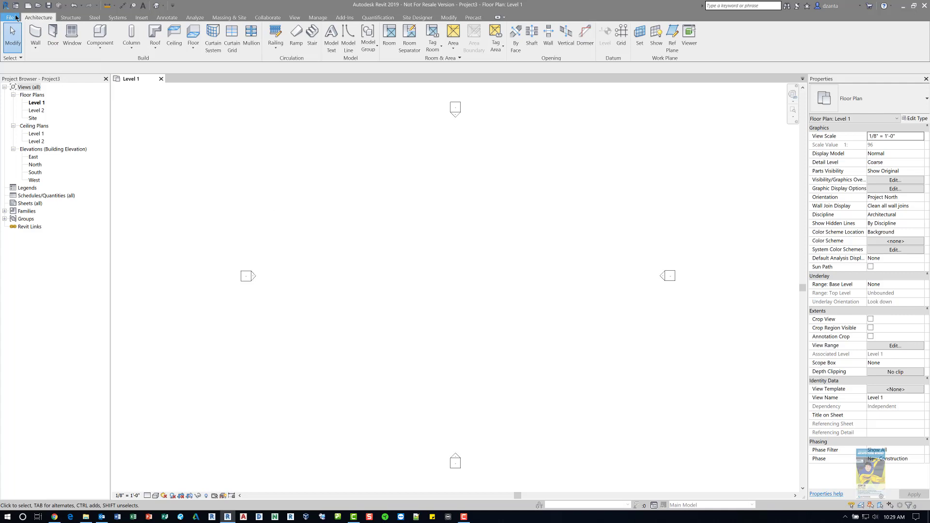
Start a new family from the Mass.rft template in the Conceptual Mass folder.
left_click(16, 16)
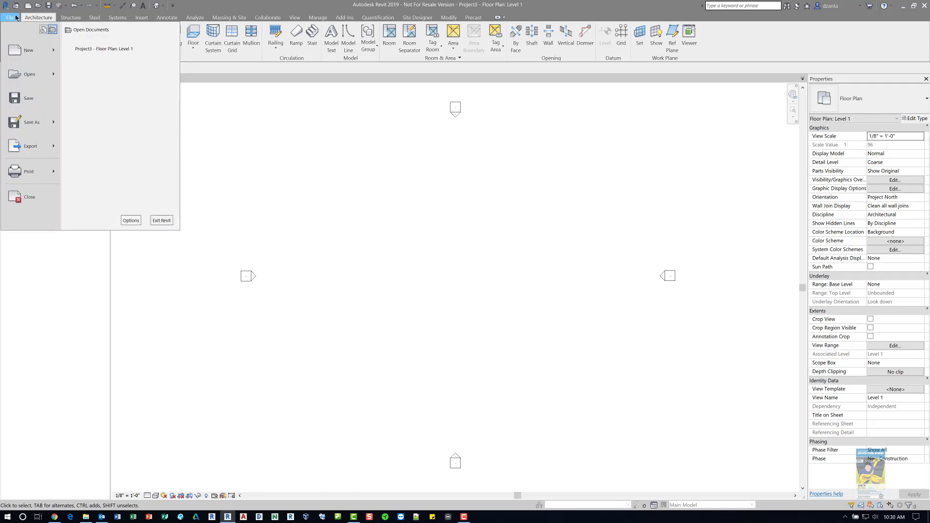
mouse_move(29, 49)
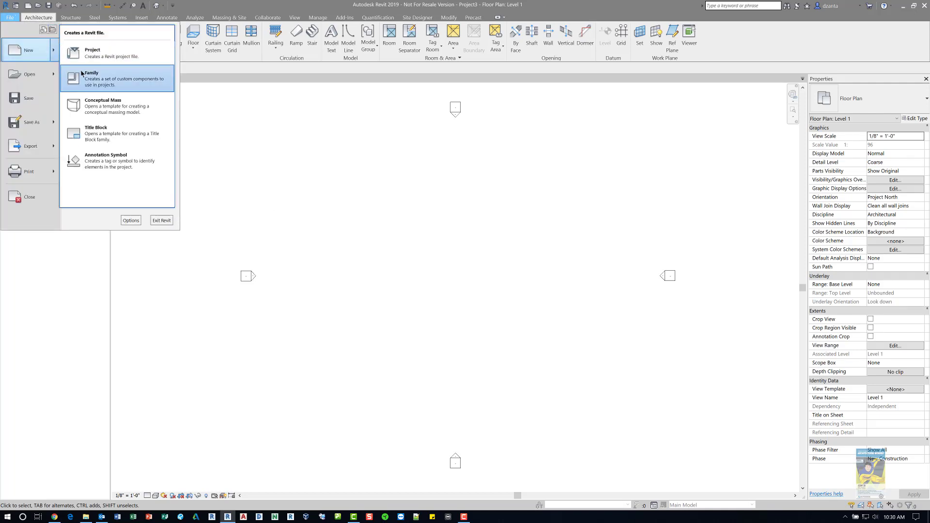
left_click(87, 77)
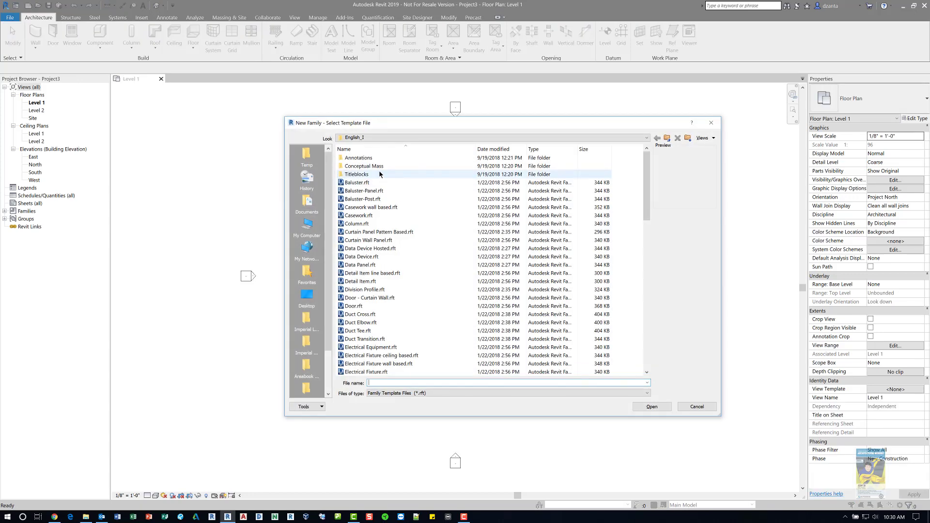
double_click(375, 167)
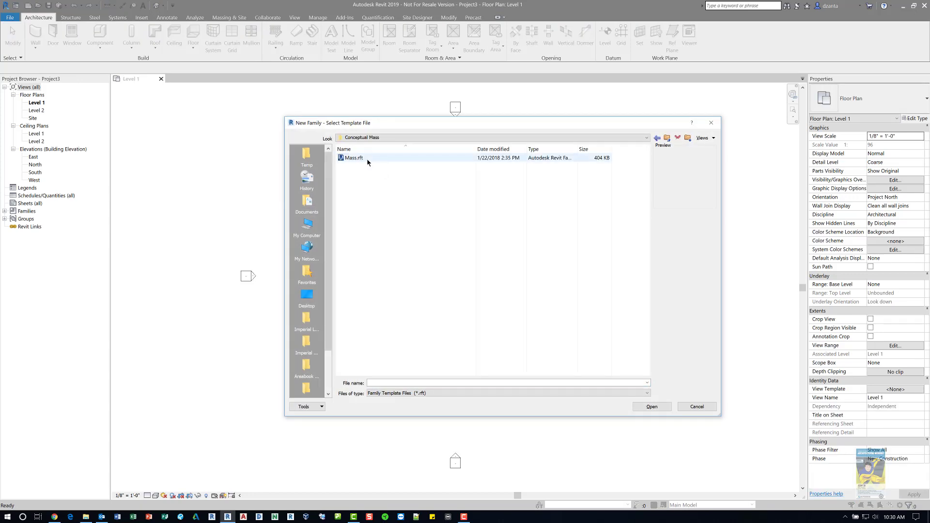
left_click(367, 159)
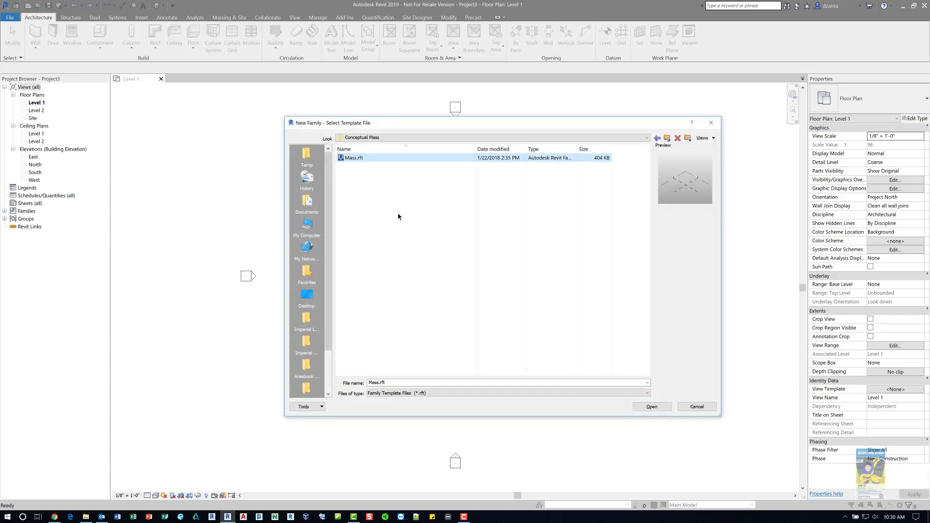
left_click(650, 406)
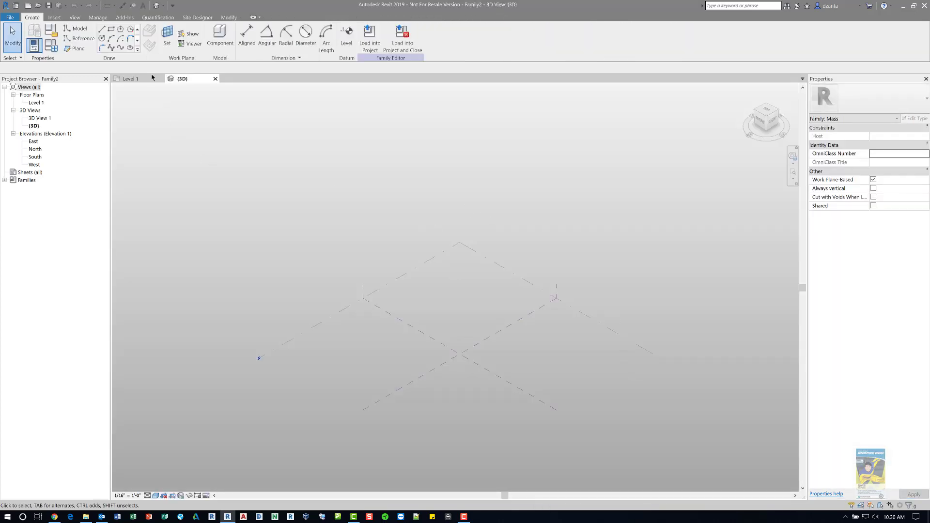
Draw a rectangle, make it a solid box, and pull its top face up taller.
left_click(114, 32)
left_click(393, 348)
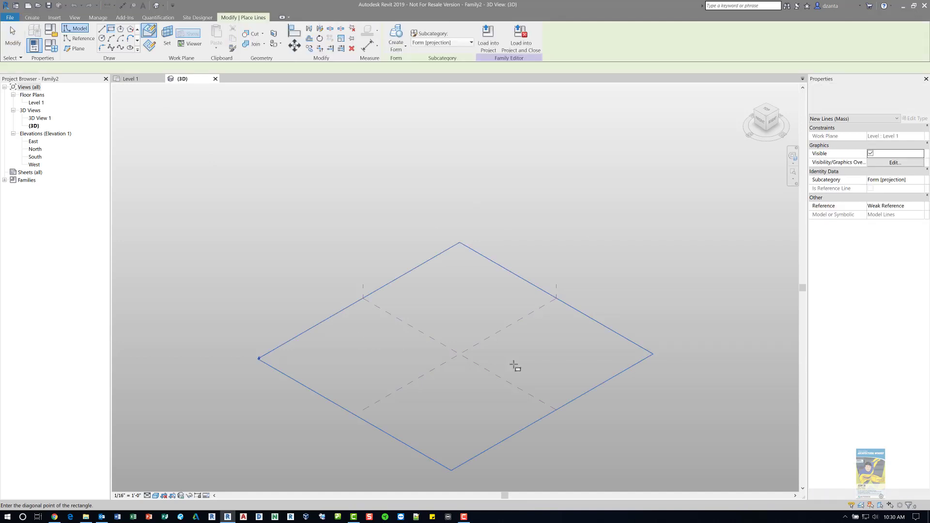
left_click(507, 364)
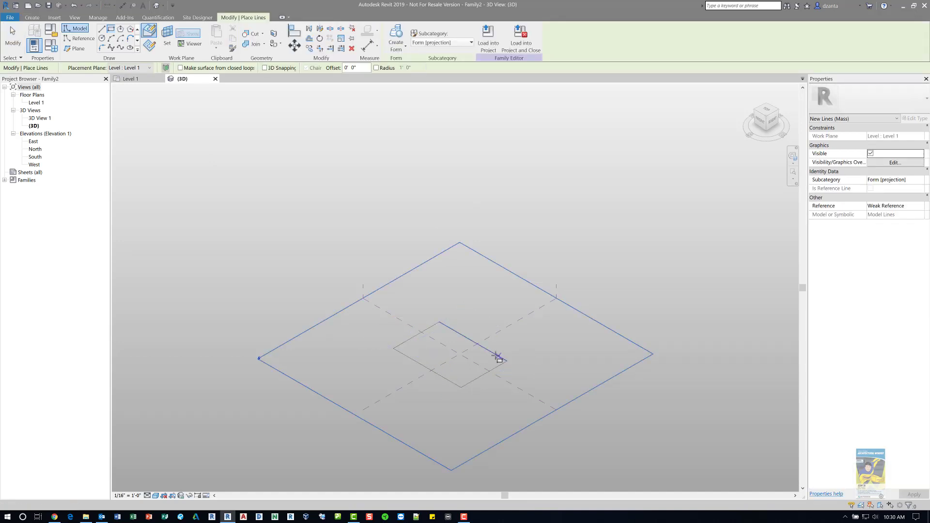
key("Escape")
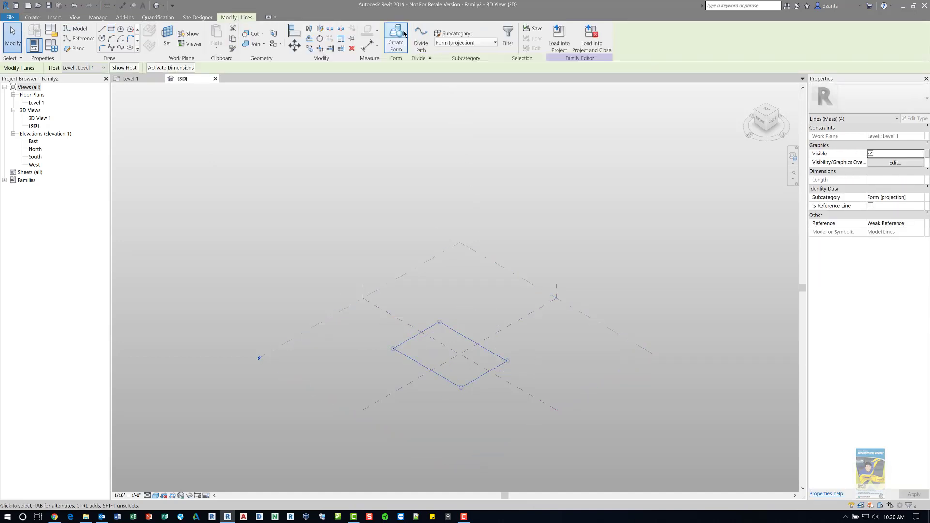
left_click(396, 35)
left_click(448, 311)
left_click_drag(449, 307, 448, 199)
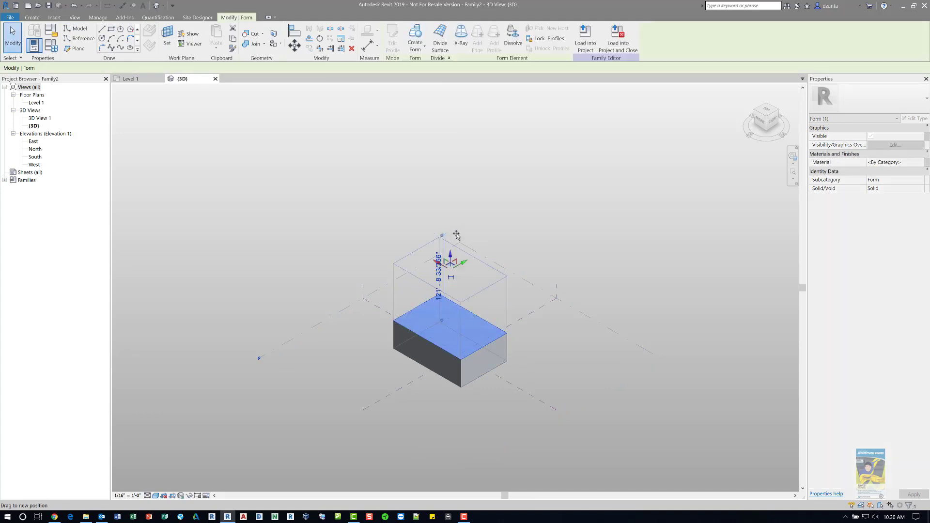
Slide the back-right top edge inward to slope one side of the mass.
left_click(487, 155)
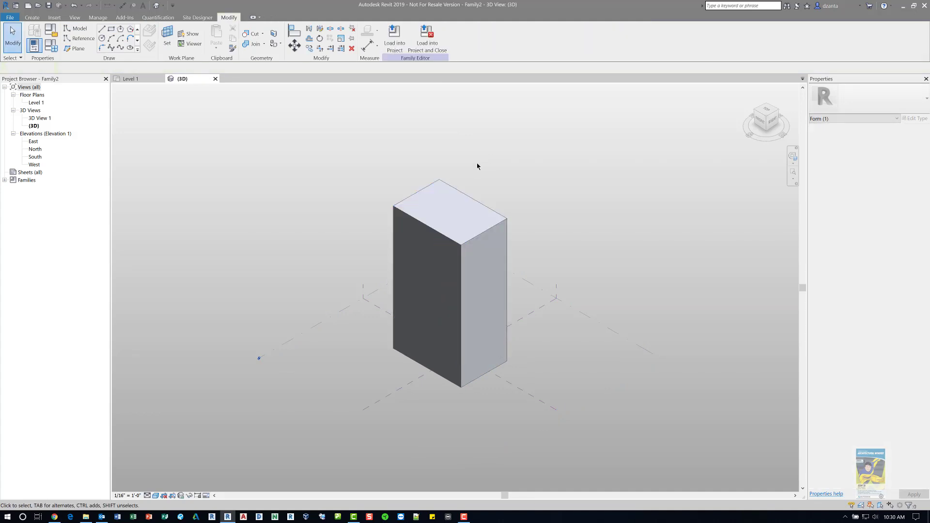
left_click(469, 197)
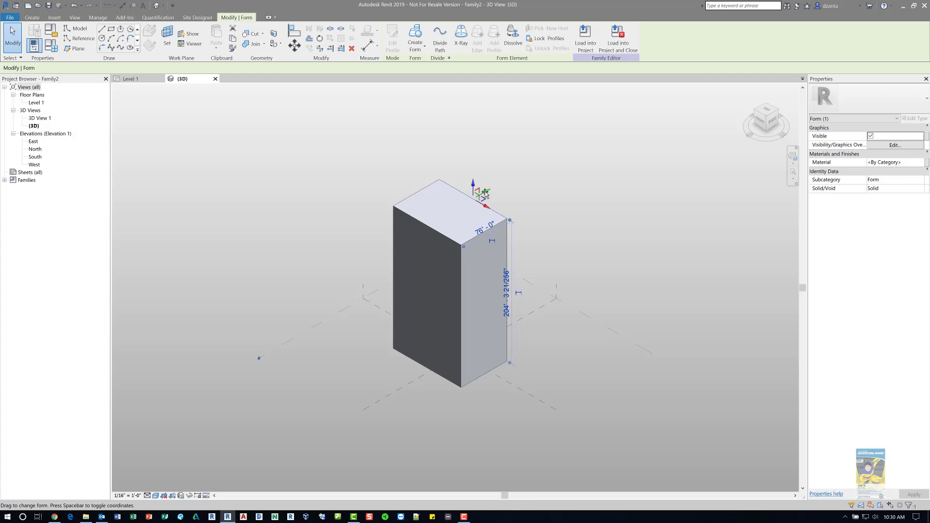
left_click_drag(483, 191, 465, 202)
left_click(508, 157)
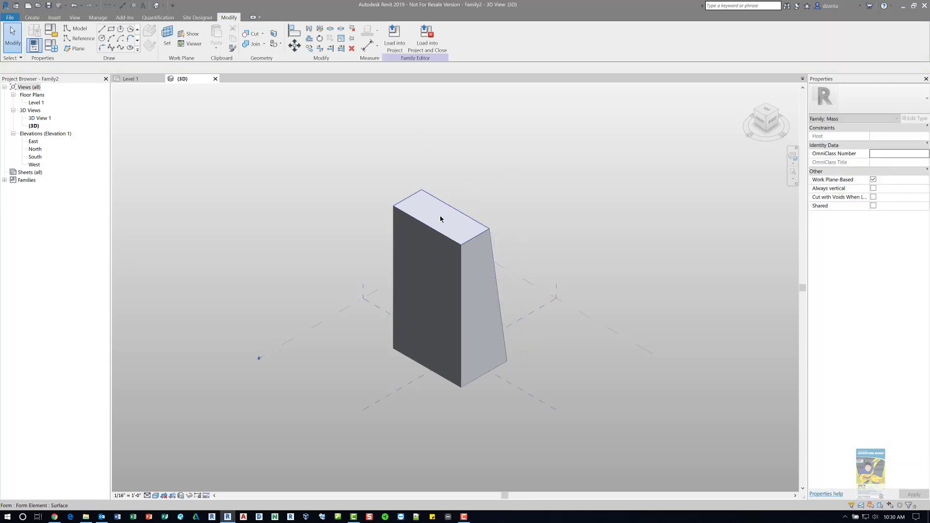
Rotate the mass's top face, orbit to check it, and load it into the project.
left_click(441, 208)
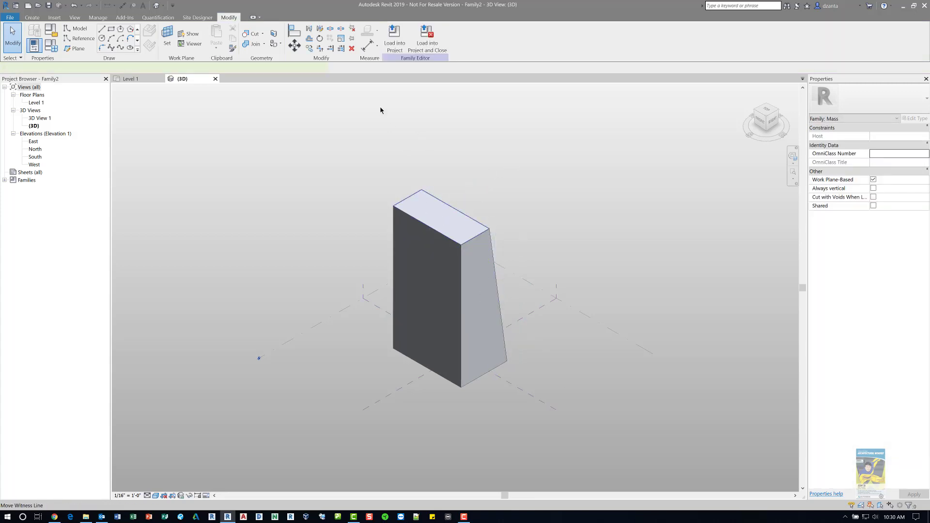
left_click(320, 38)
left_click(574, 234)
left_click(575, 186)
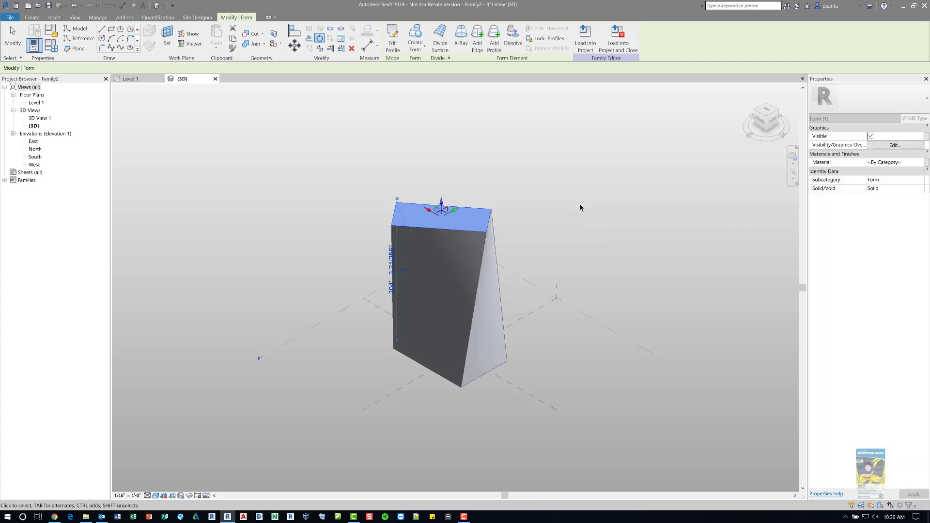
left_click(587, 217)
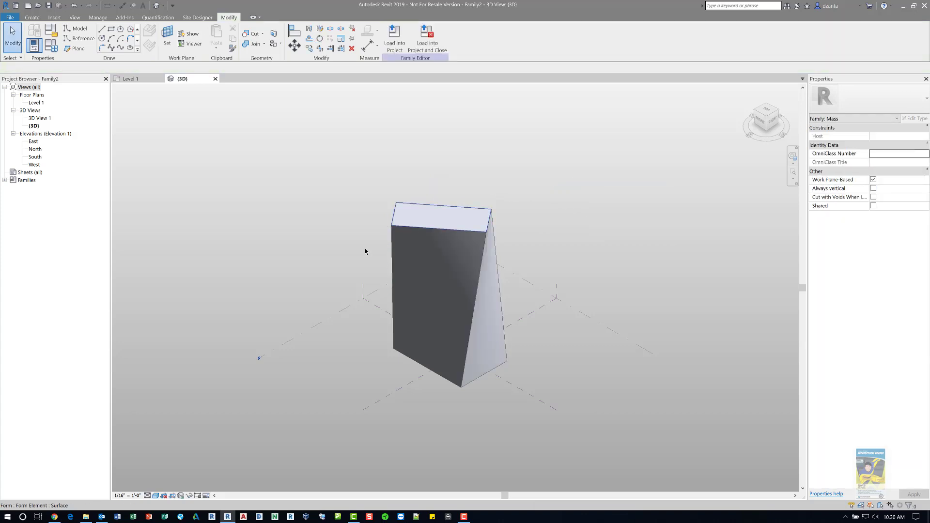
scroll(366, 253, "up", 2)
scroll(365, 254, "up", 1)
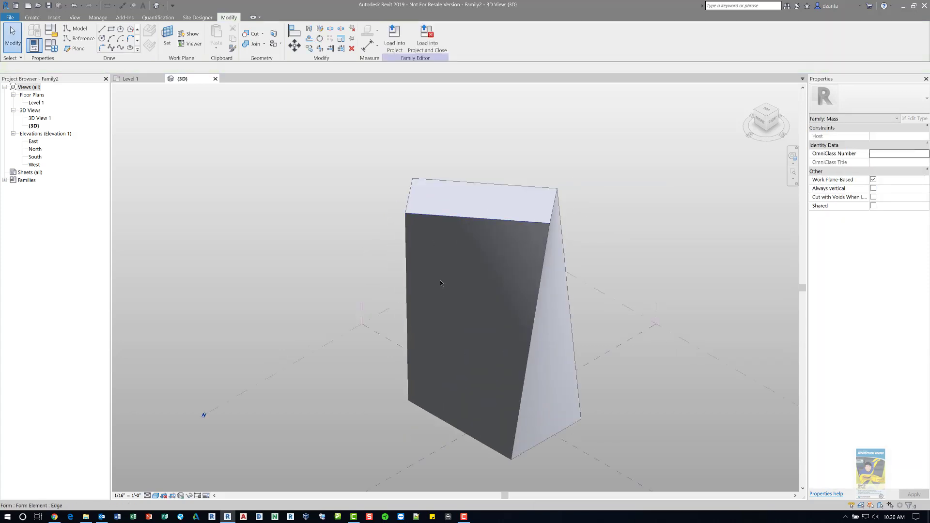
mouse_move(513, 348)
middle_mouse_down("shift")
mouse_move(352, 211)
mouse_move(249, 225)
mouse_move(360, 239)
mouse_move(479, 300)
mouse_move(473, 287)
middle_mouse_up("shift")
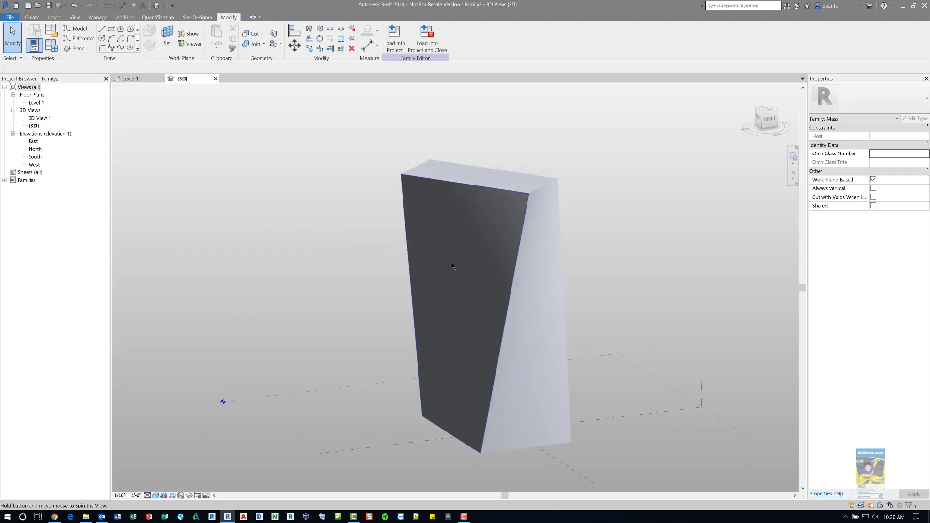
left_click(393, 42)
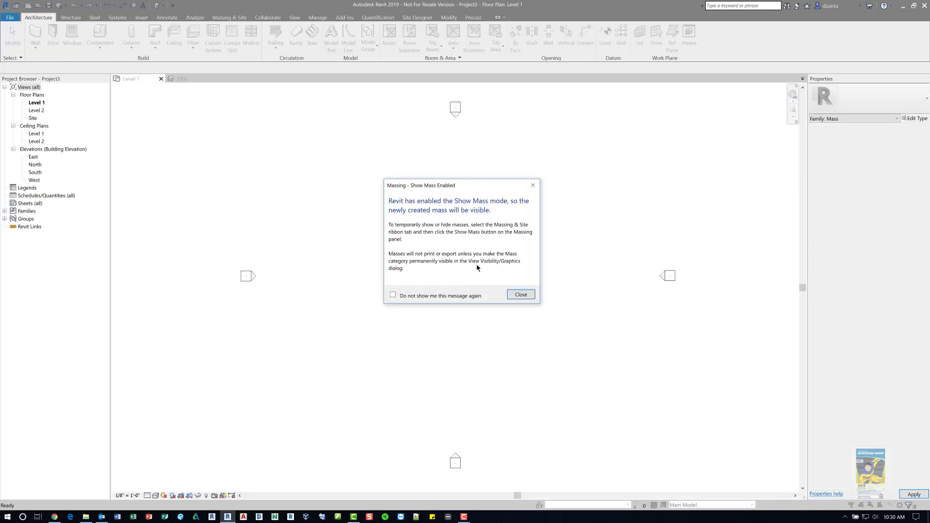
Place the wedge mass in Project3 and orbit it in the default 3D view.
left_click(521, 294)
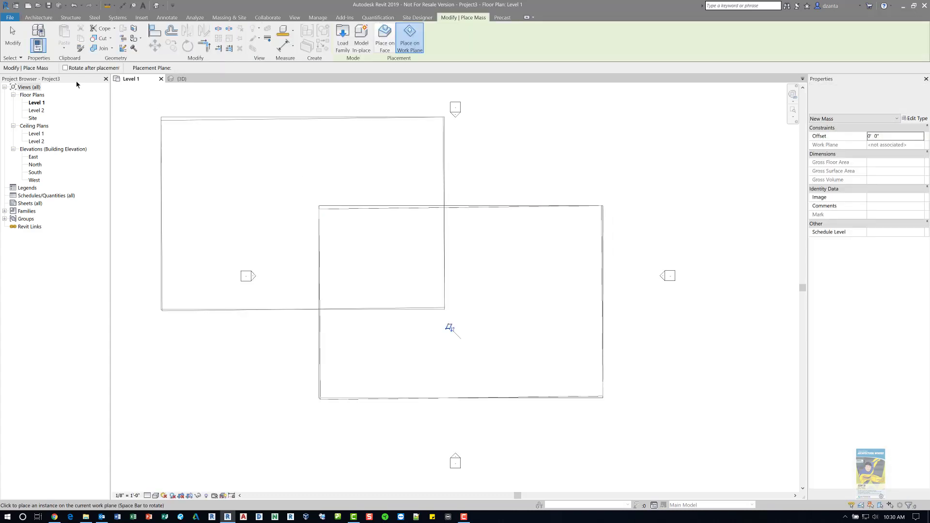
key("Escape")
key("Escape")
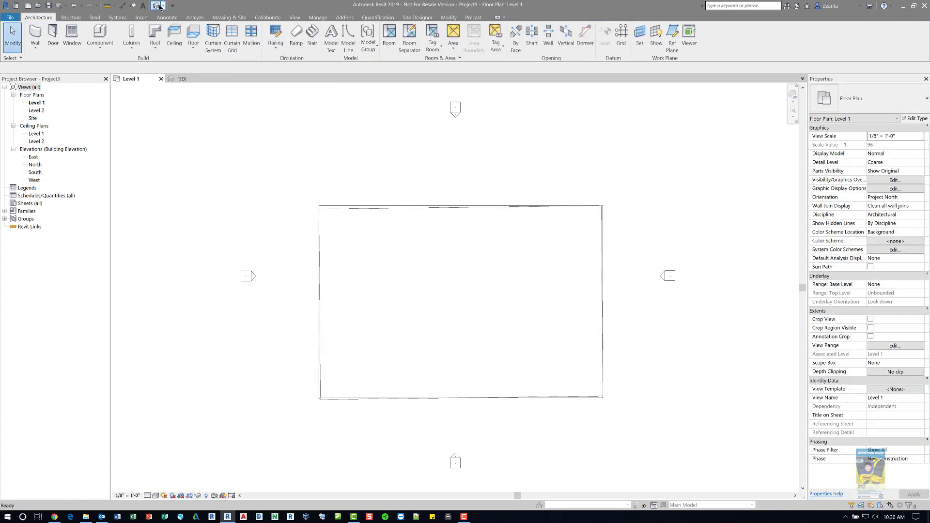
left_click(160, 5)
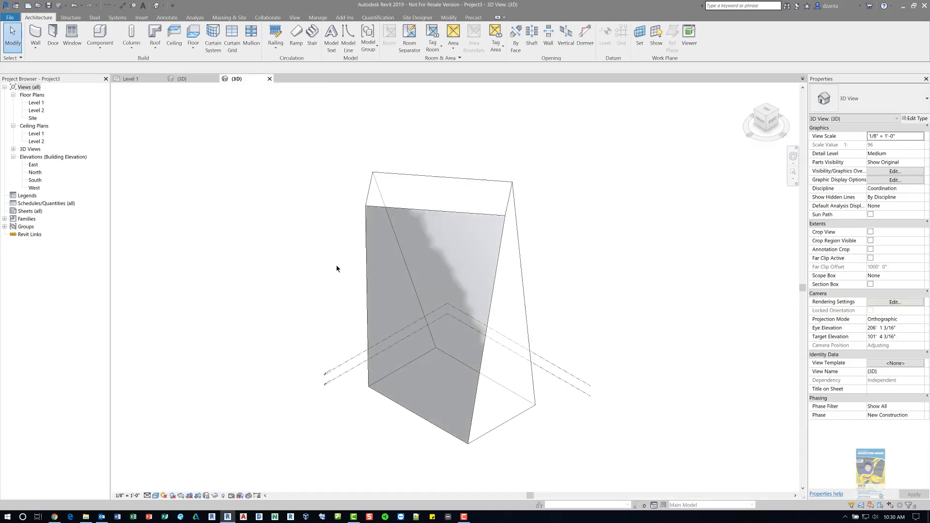
mouse_move(511, 322)
middle_mouse_down("shift")
mouse_move(481, 285)
mouse_move(226, 209)
middle_mouse_up("shift")
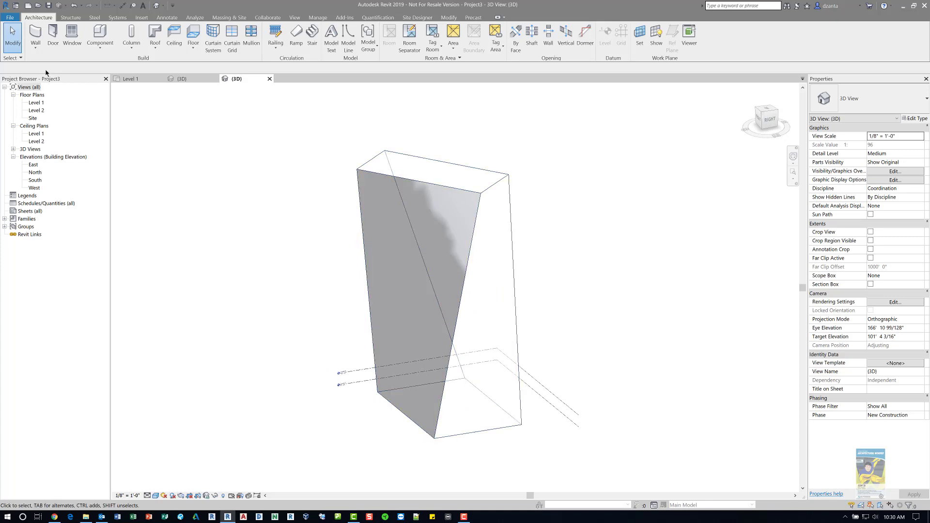
left_click(33, 51)
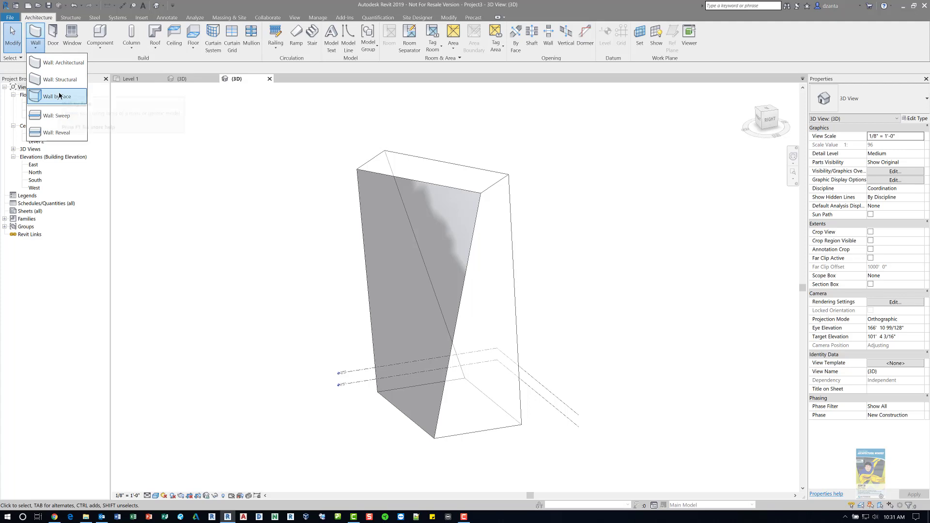
Place a Generic - 4" Brick wall by face on the left sloped face, aligned to the exterior finish face.
left_click(59, 95)
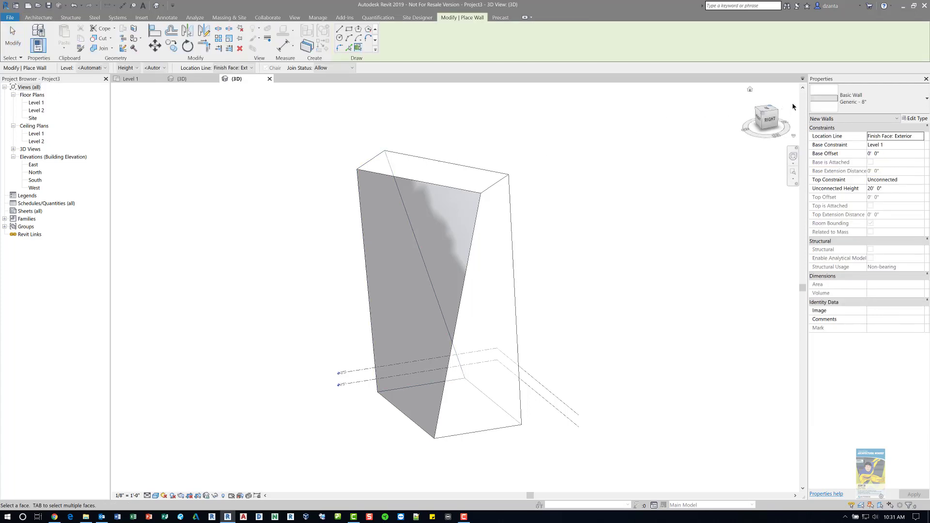
left_click(840, 107)
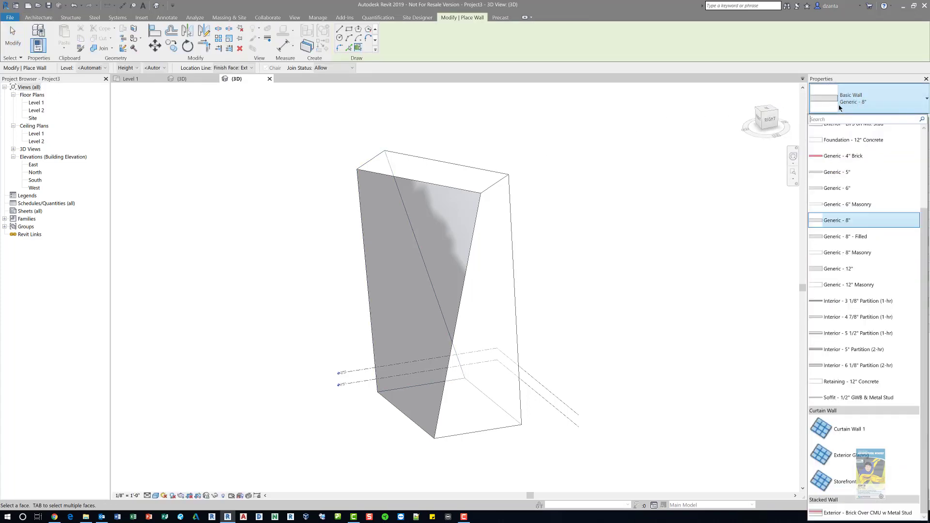
left_click(832, 156)
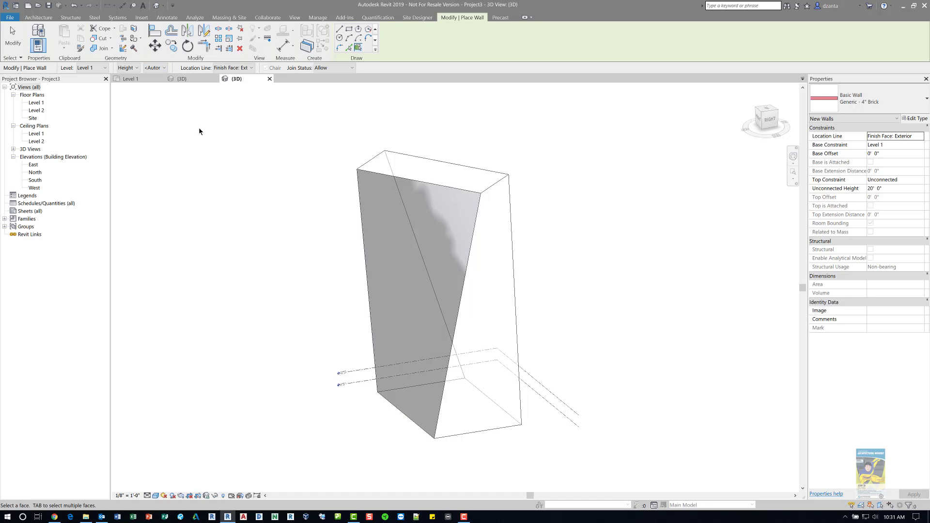
left_click(251, 67)
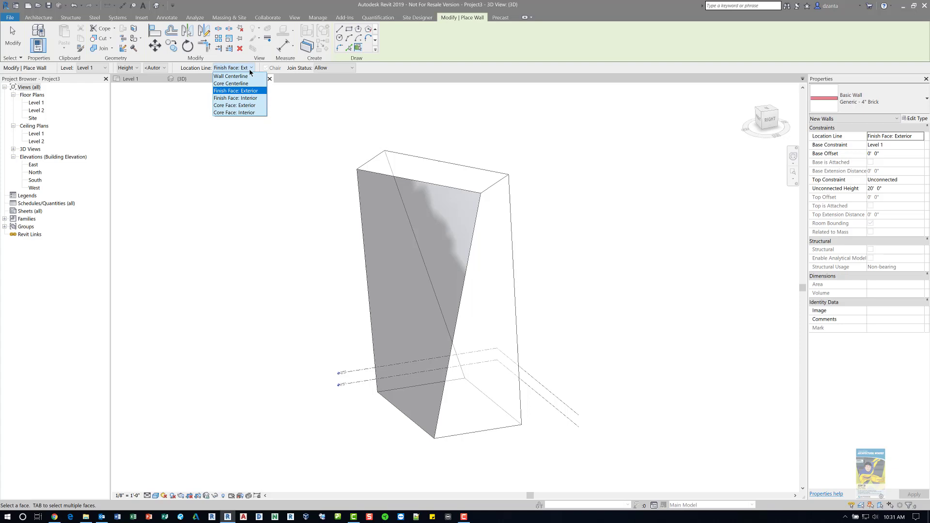
left_click(250, 68)
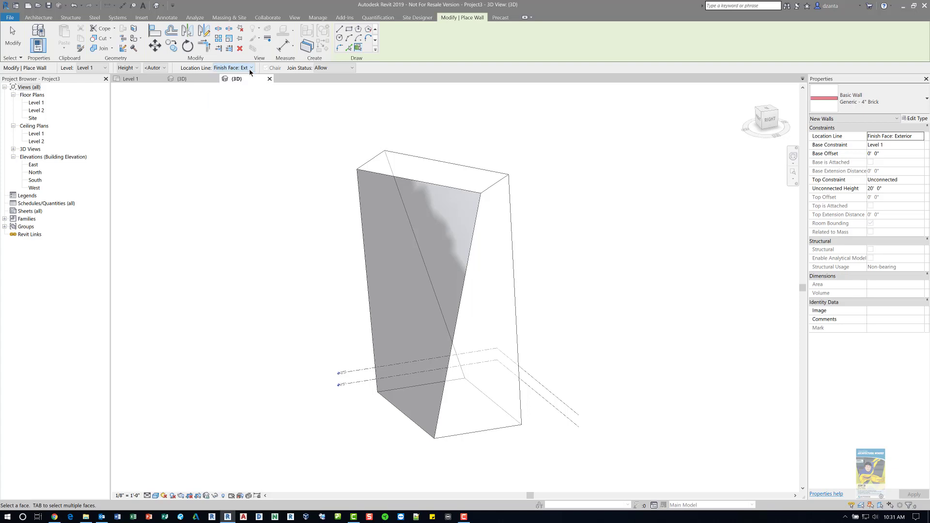
left_click(361, 239)
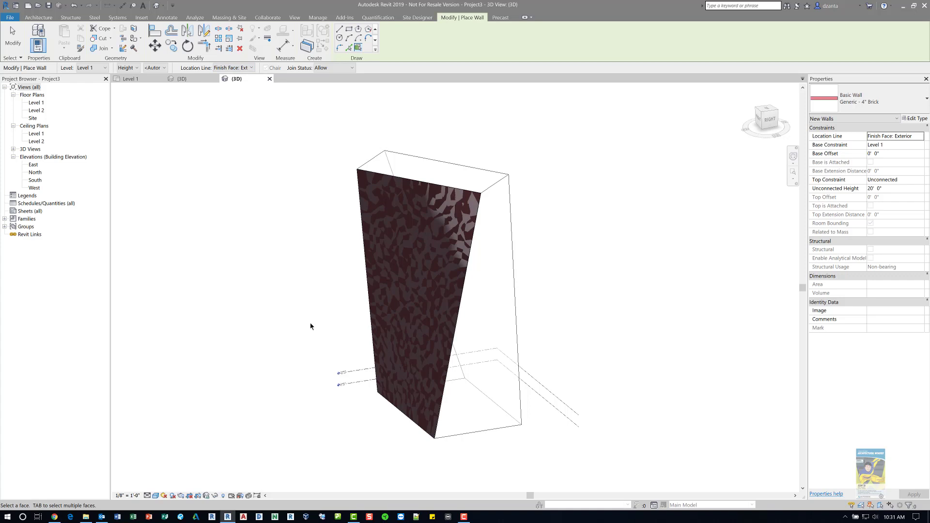
scroll(347, 430, "up", 2)
scroll(353, 430, "up", 2)
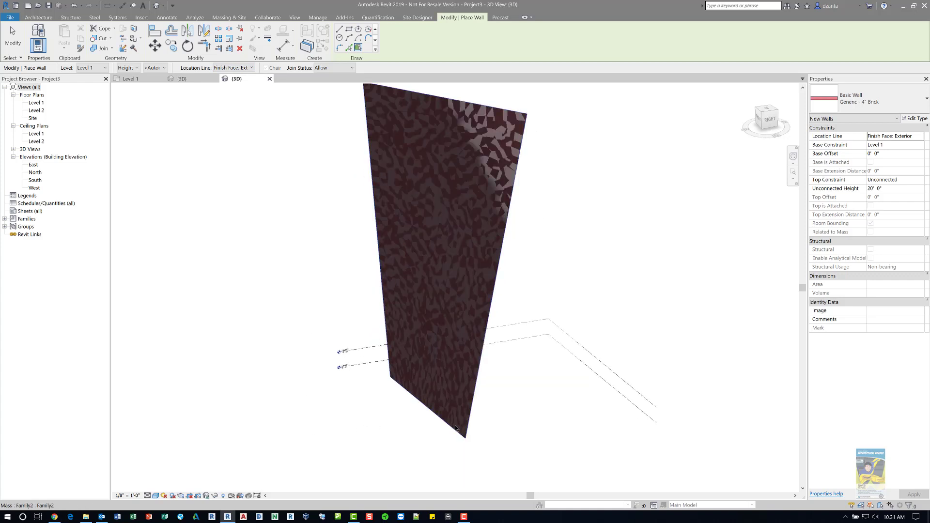
scroll(479, 443, "up", 1)
scroll(475, 441, "up", 1)
scroll(467, 442, "up", 1)
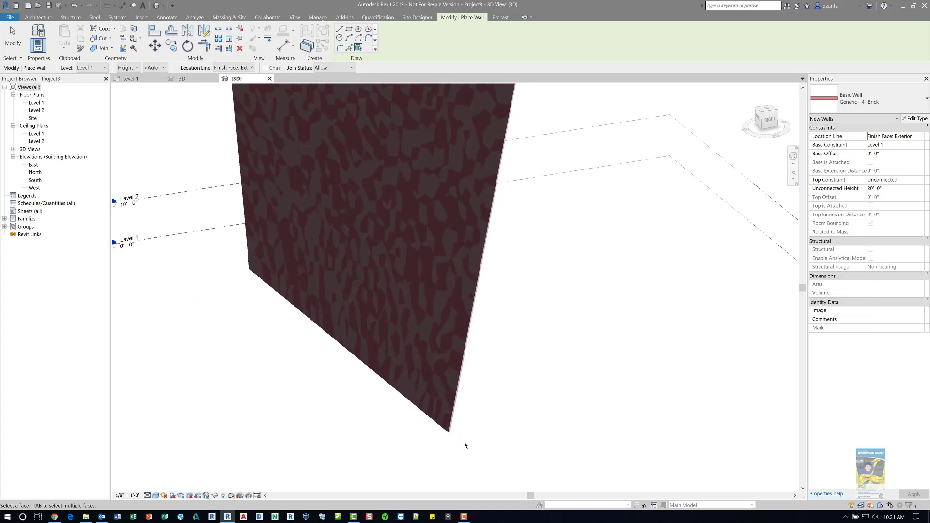
scroll(466, 445, "up", 2)
scroll(465, 444, "up", 1)
scroll(465, 446, "up", 1)
scroll(465, 445, "up", 1)
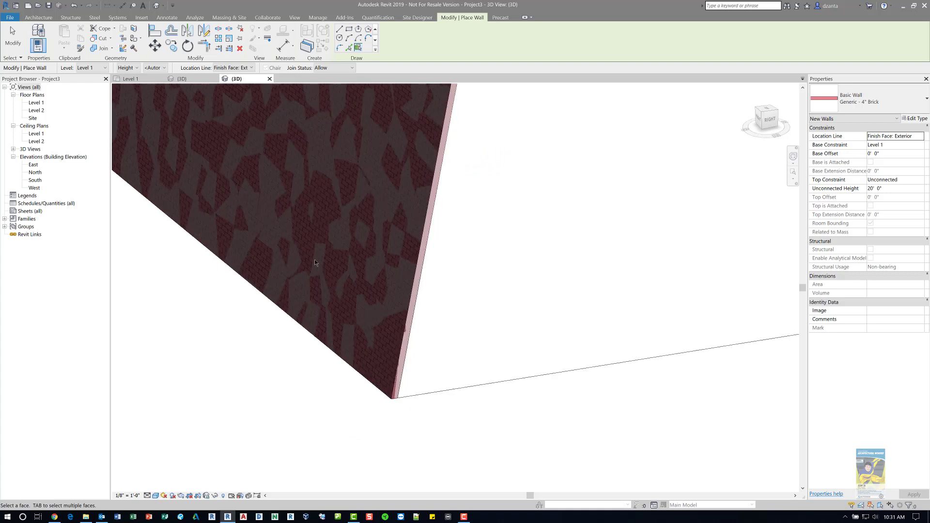
Place an interior-finish-face brick wall on the right mass face, then orbit to inspect.
left_click(234, 71)
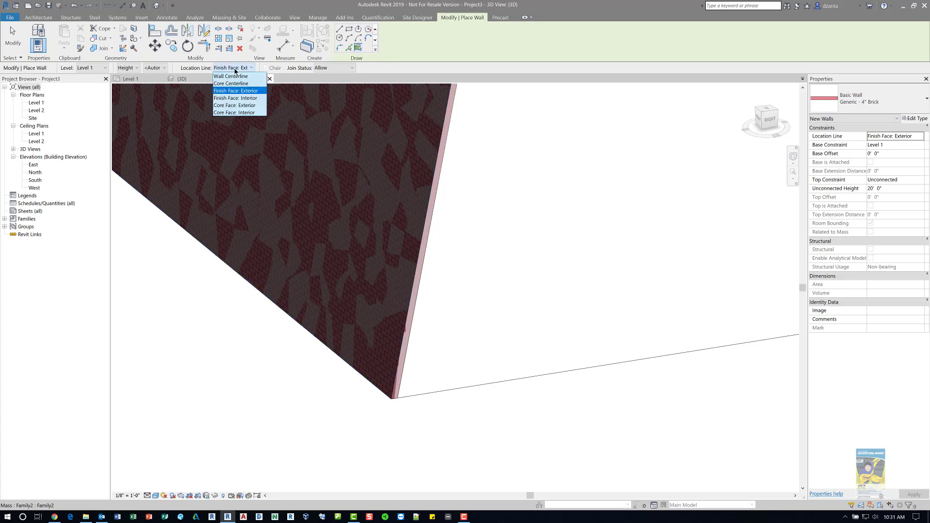
left_click(240, 98)
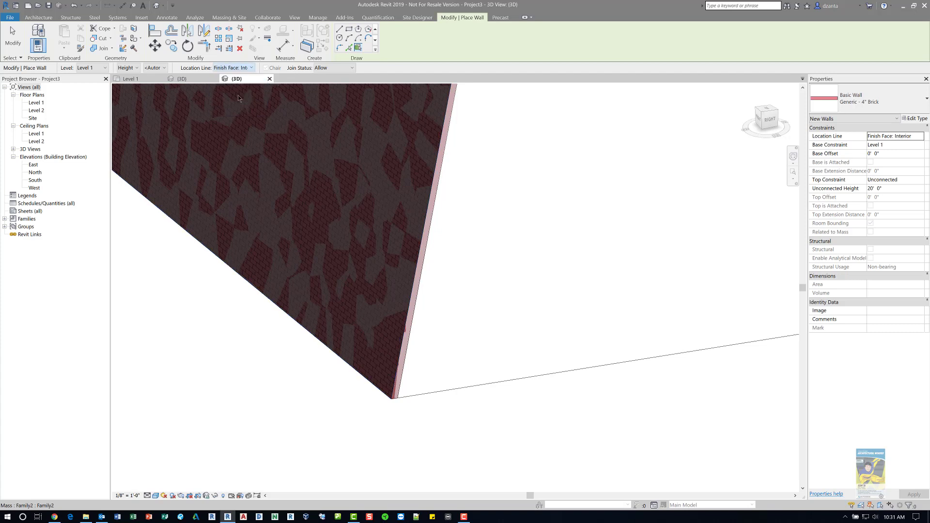
left_click(451, 377)
scroll(460, 405, "down", 2)
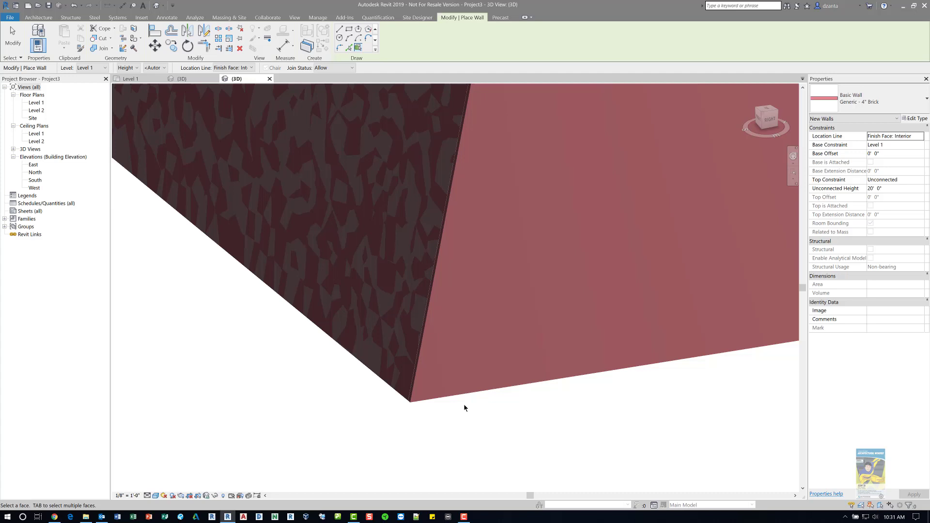
scroll(463, 405, "down", 2)
scroll(600, 257, "down", 2)
mouse_move(668, 176)
middle_mouse_down("shift")
mouse_move(712, 255)
mouse_move(645, 159)
middle_mouse_up("shift")
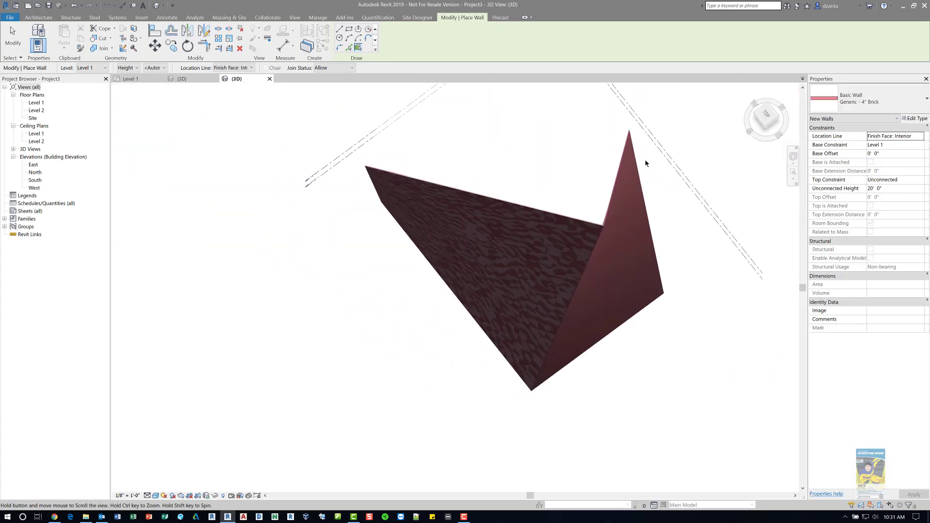
scroll(645, 160, "up", 1)
scroll(625, 219, "up", 1)
scroll(584, 290, "up", 1)
scroll(584, 291, "up", 1)
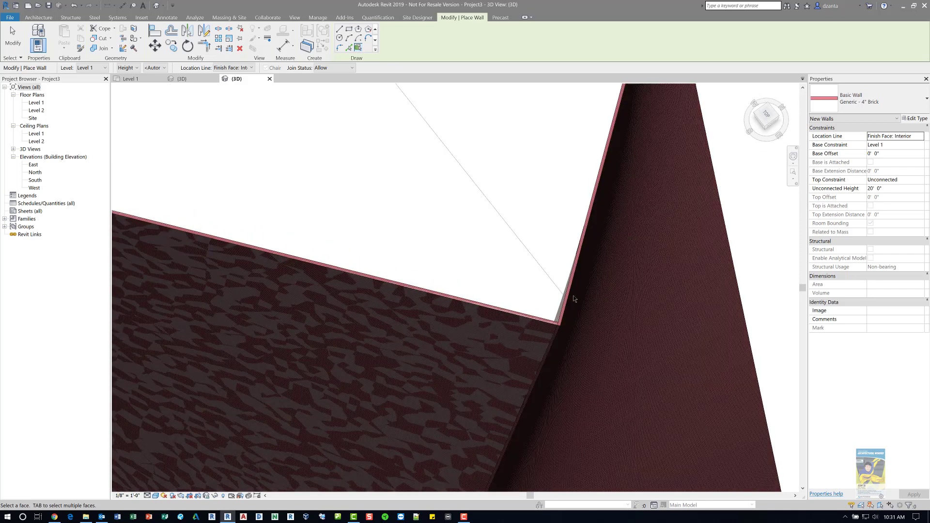
scroll(574, 295, "down", 1)
scroll(576, 295, "down", 1)
mouse_move(598, 340)
middle_mouse_down("shift")
mouse_move(322, 225)
mouse_move(346, 260)
middle_mouse_up("shift")
Wall the front mass face with Exterior - EIFS on Mtl. Stud, after briefly picking Generic - 8" Masonry.
left_click(829, 99)
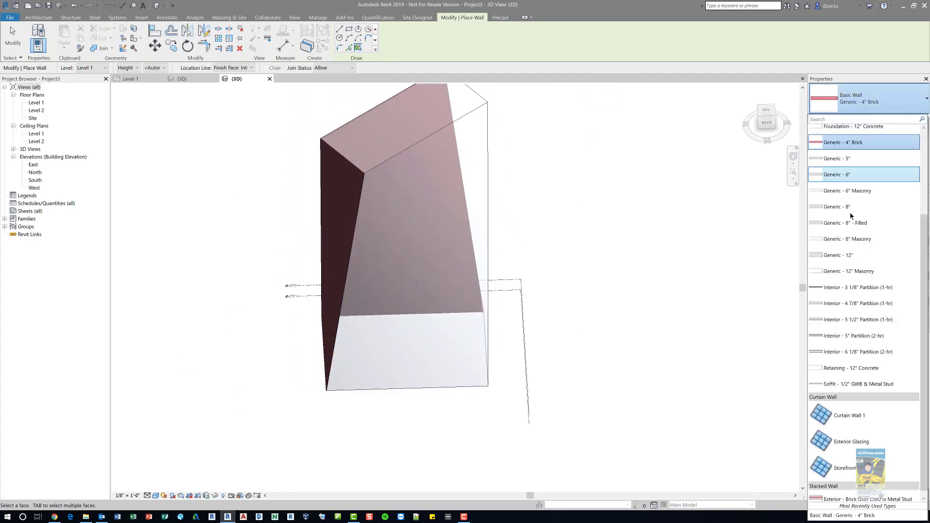
left_click(858, 241)
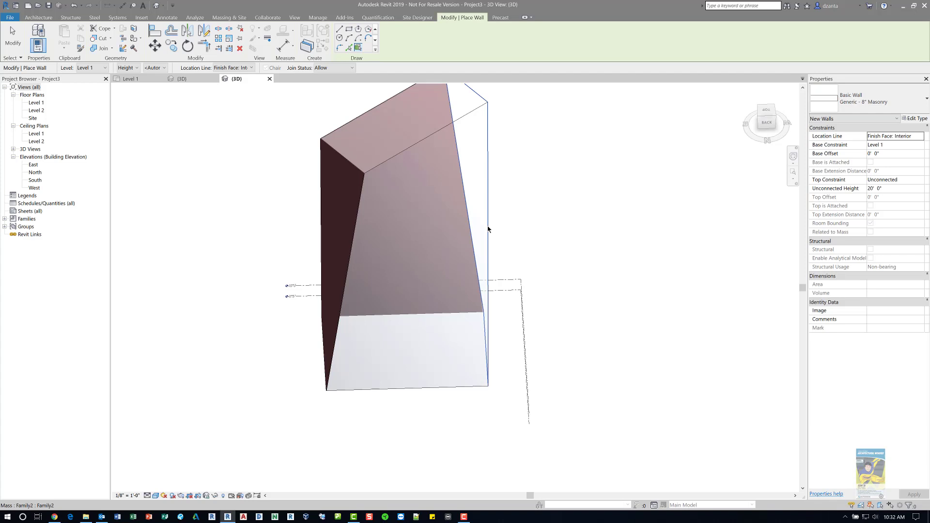
middle_click_drag(585, 374, 468, 339, "shift")
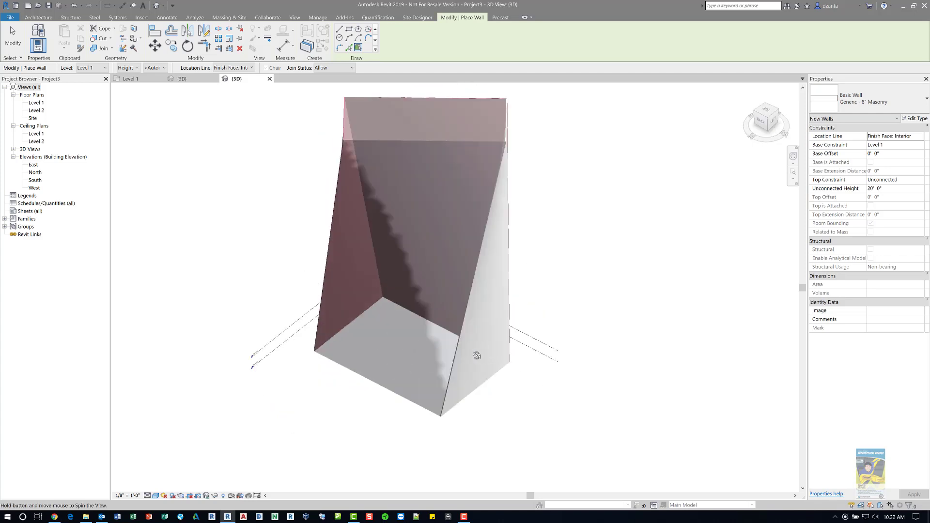
left_click(865, 100)
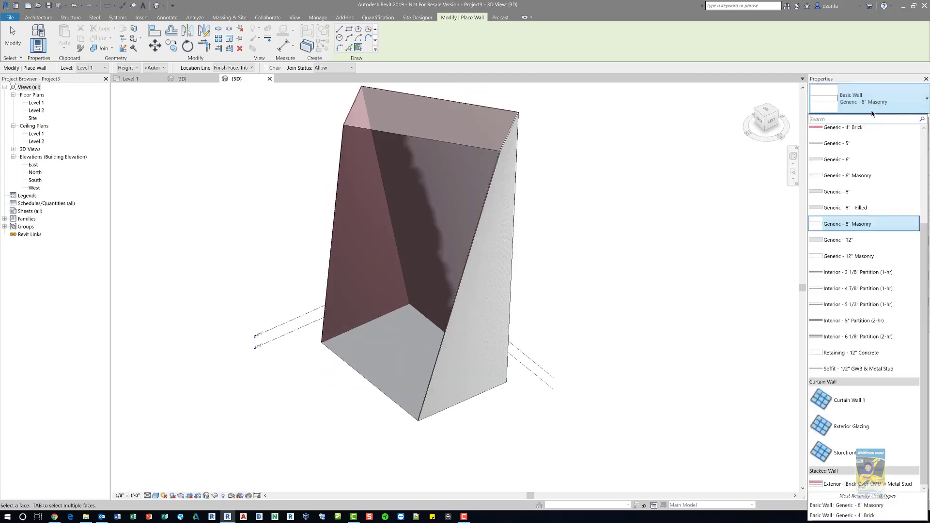
scroll(860, 218, "up", 1)
scroll(878, 193, "up", 2)
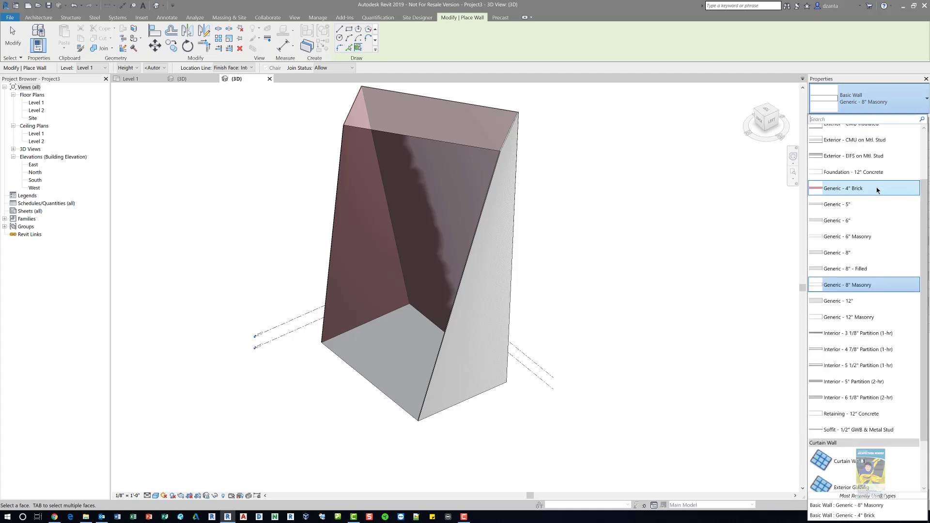
scroll(877, 190, "up", 2)
left_click(876, 196)
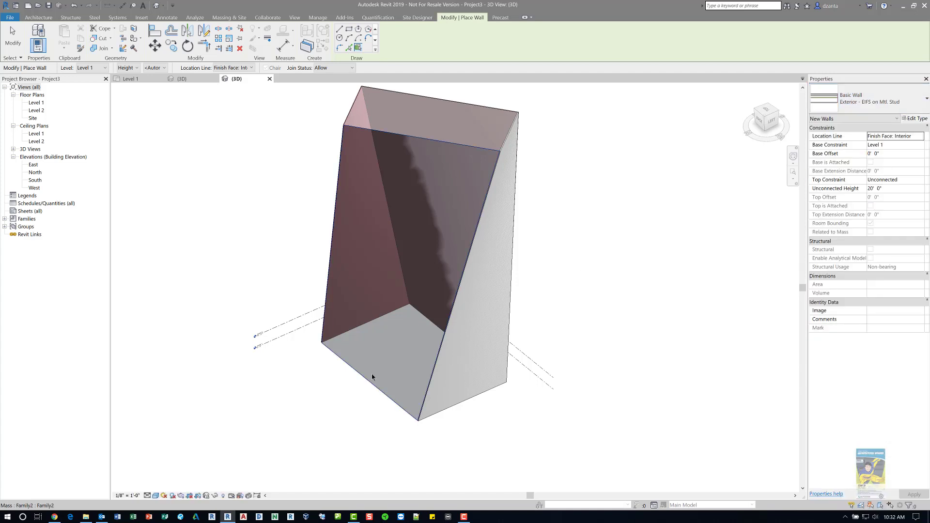
left_click(512, 383)
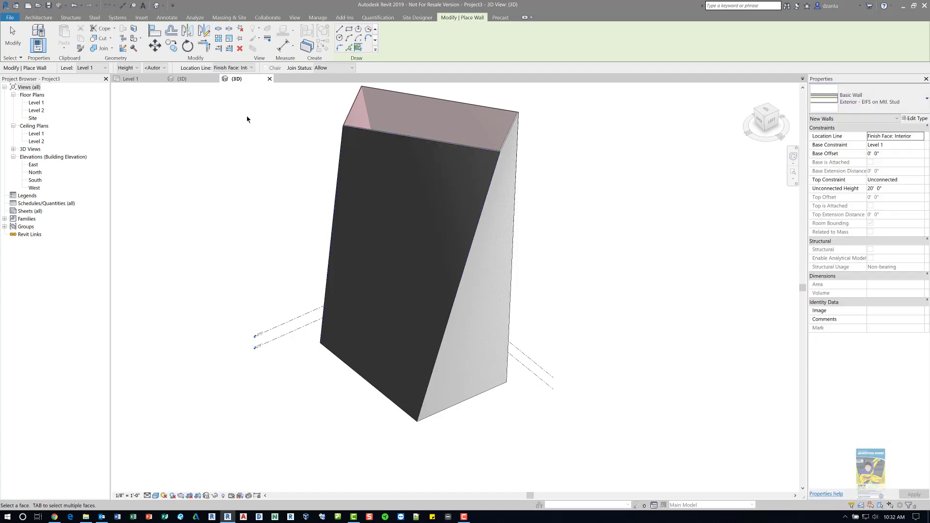
Exit wall placement and shift the model across the view.
left_click(13, 38)
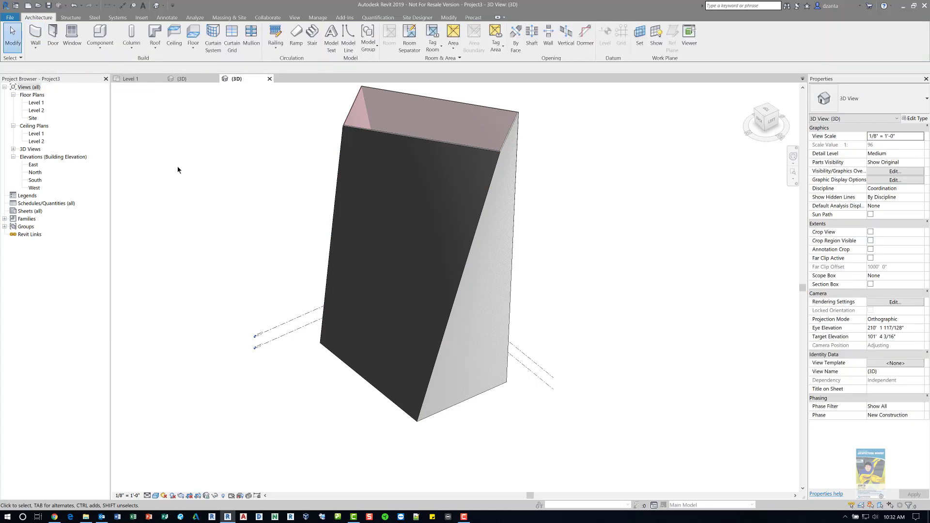
middle_click_drag(177, 169, 308, 222)
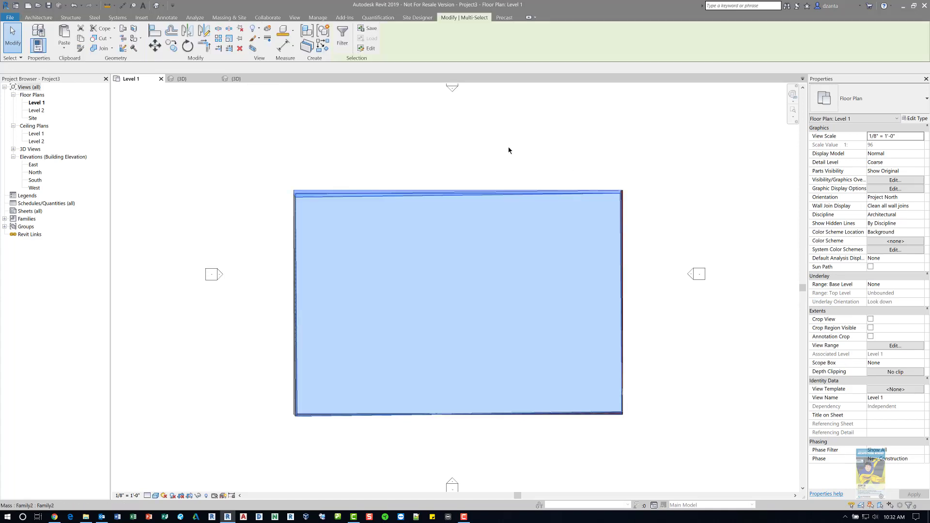
Filter the selection down to the Mass category and bring up its context menu.
left_click(351, 43)
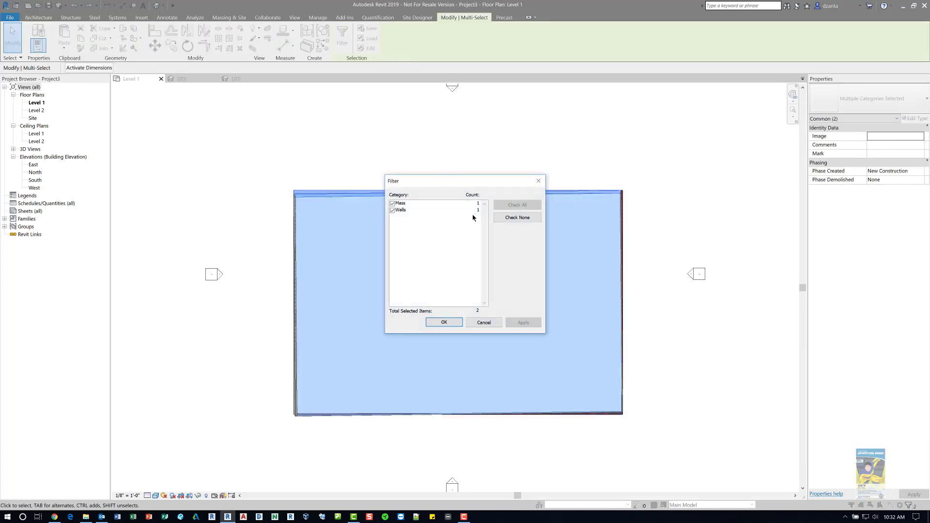
left_click(391, 204)
left_click(460, 320)
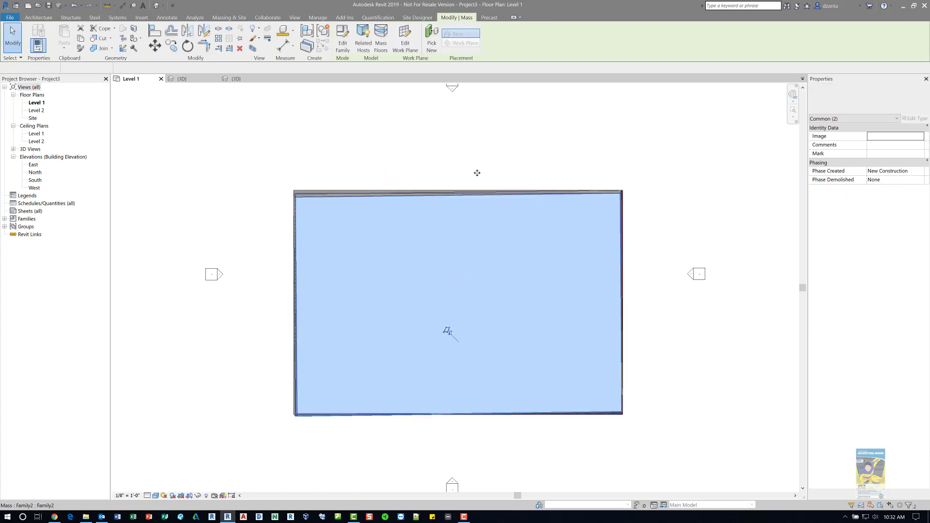
right_click(474, 144)
mouse_move(499, 209)
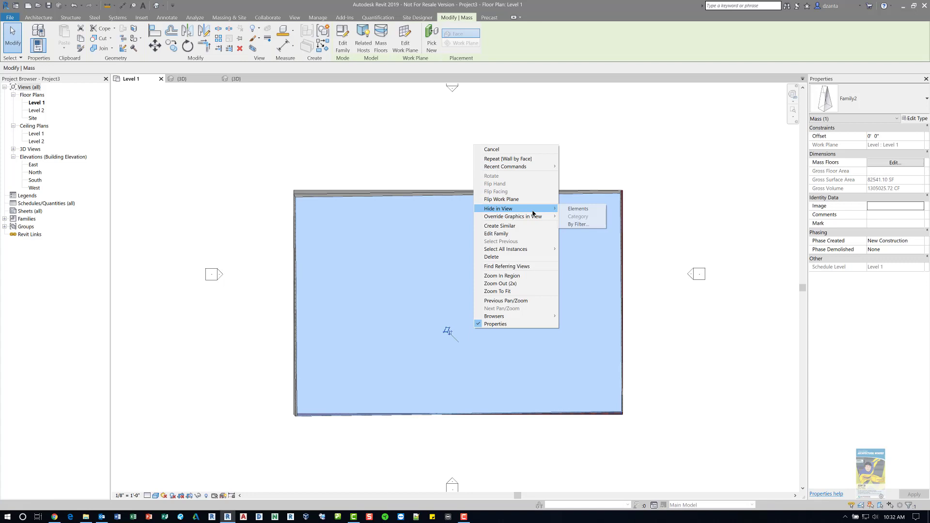
Hide the mass in the Level 1 plan, recentre the walls, and return to the mass family's 3D view.
left_click(568, 210)
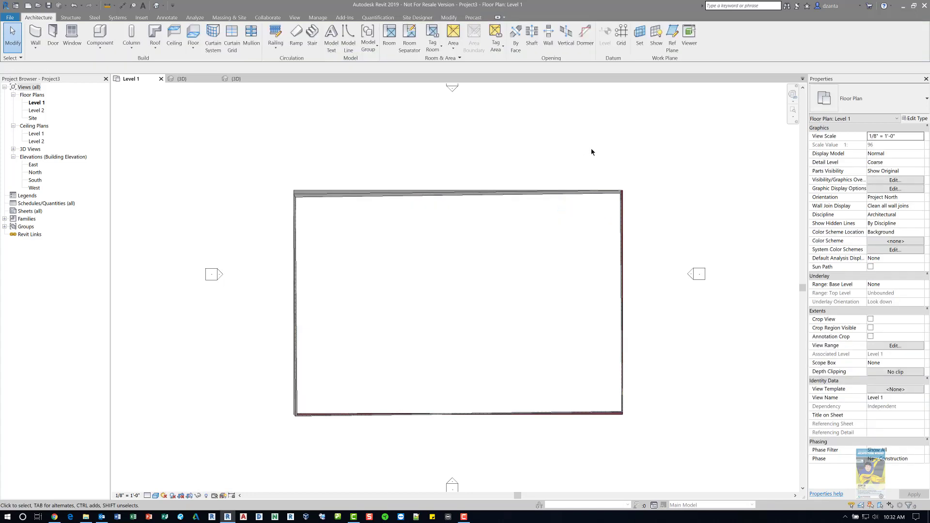
scroll(609, 221, "up", 3)
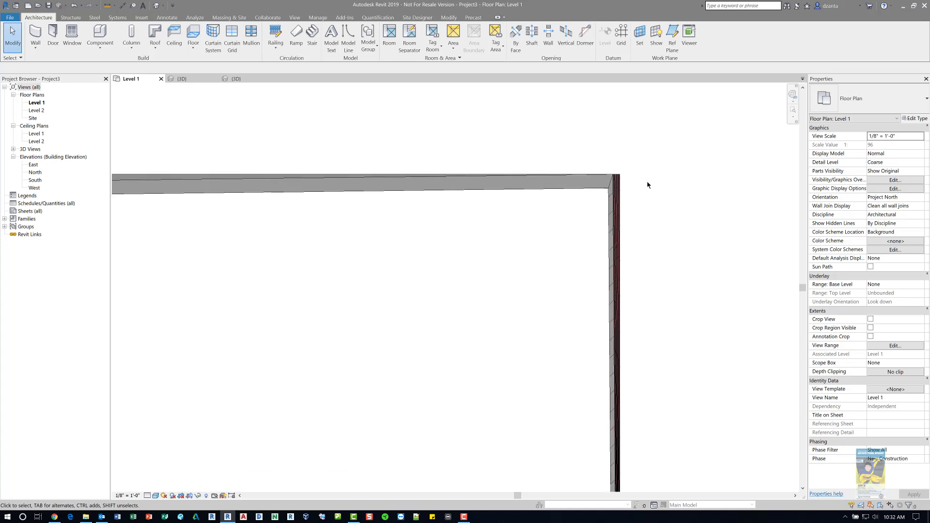
scroll(648, 185, "down", 3)
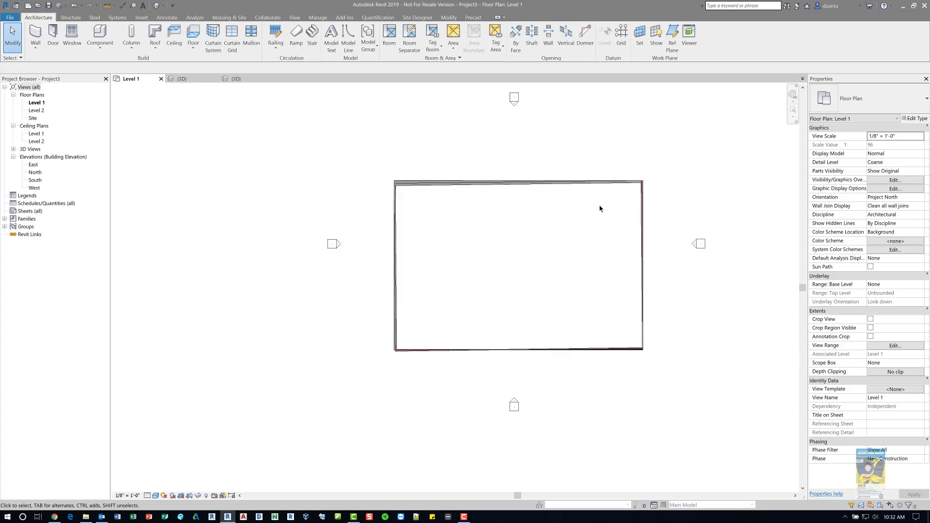
mouse_move(590, 222)
middle_mouse_down()
mouse_move(538, 205)
mouse_move(539, 234)
middle_mouse_up()
scroll(539, 205, "down", 2)
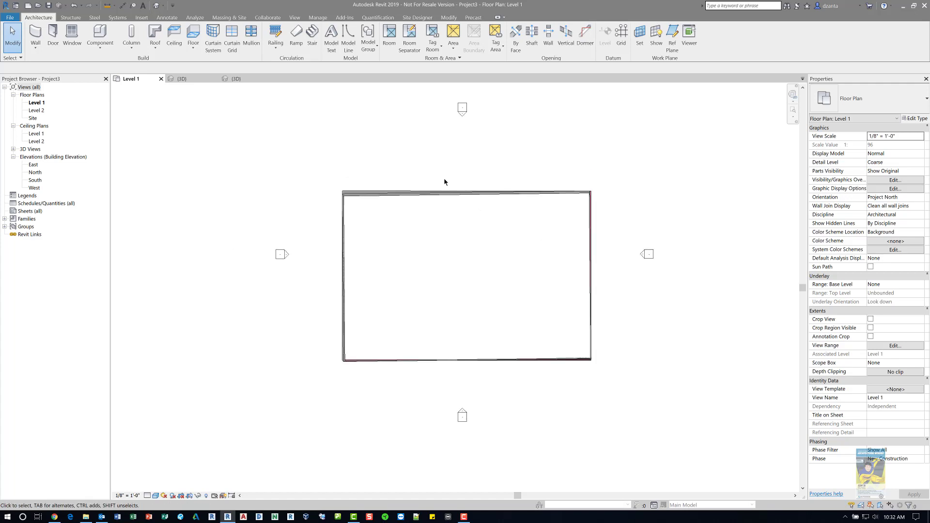
left_click(192, 82)
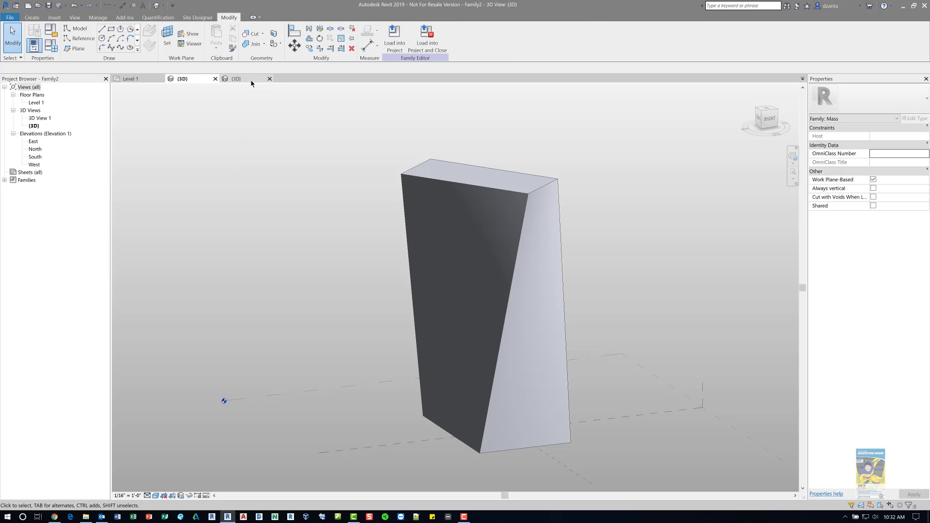
Return to Project3's 3D view and orbit to inspect the brick and dark stud walls around the mass.
left_click(251, 79)
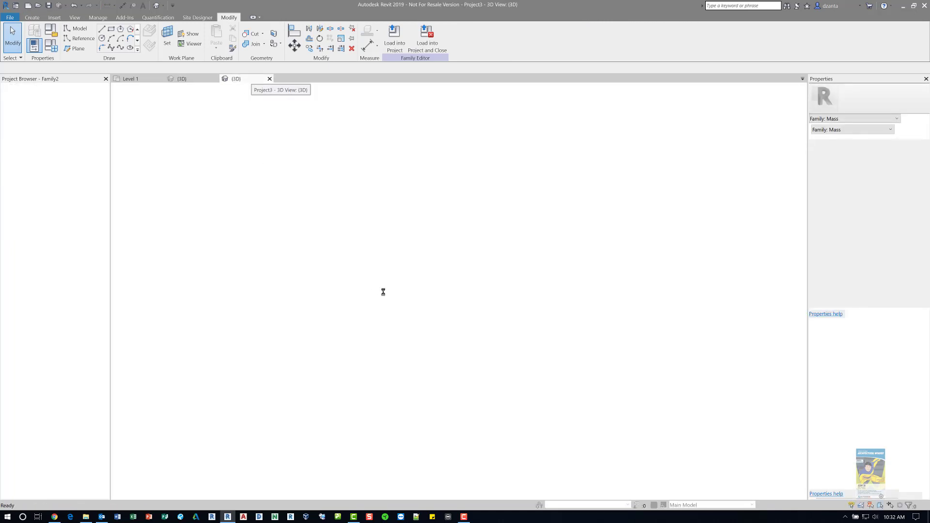
mouse_move(468, 334)
middle_mouse_down("shift")
mouse_move(489, 319)
mouse_move(432, 281)
middle_mouse_up("shift")
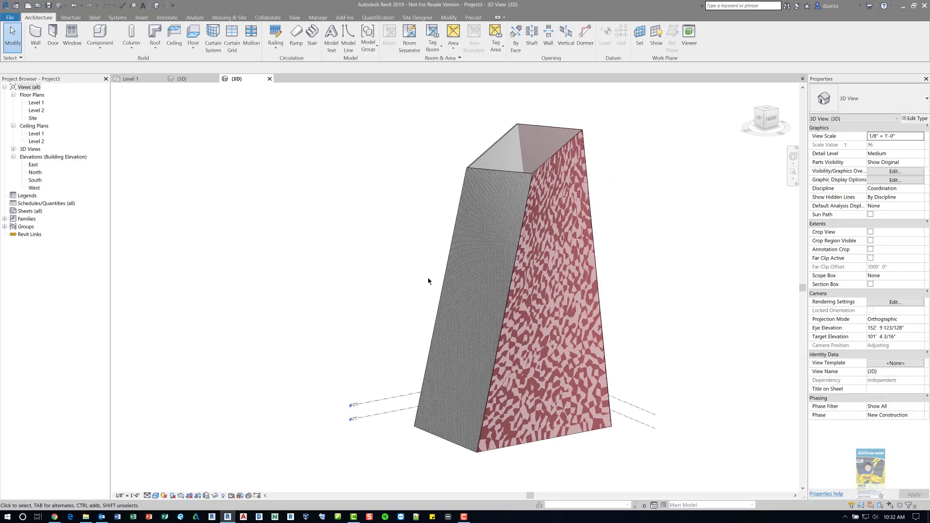